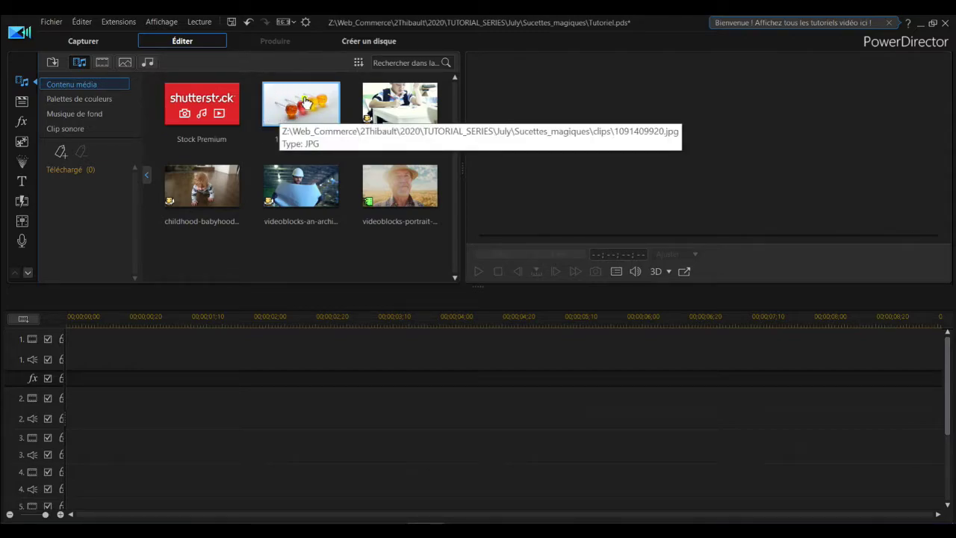
- Place the lollipop photo 1091409920.jpg at the start of video track 1 and set the project aspect ratio to 1:1
left_click(305, 101)
left_click_drag(308, 107, 56, 350)
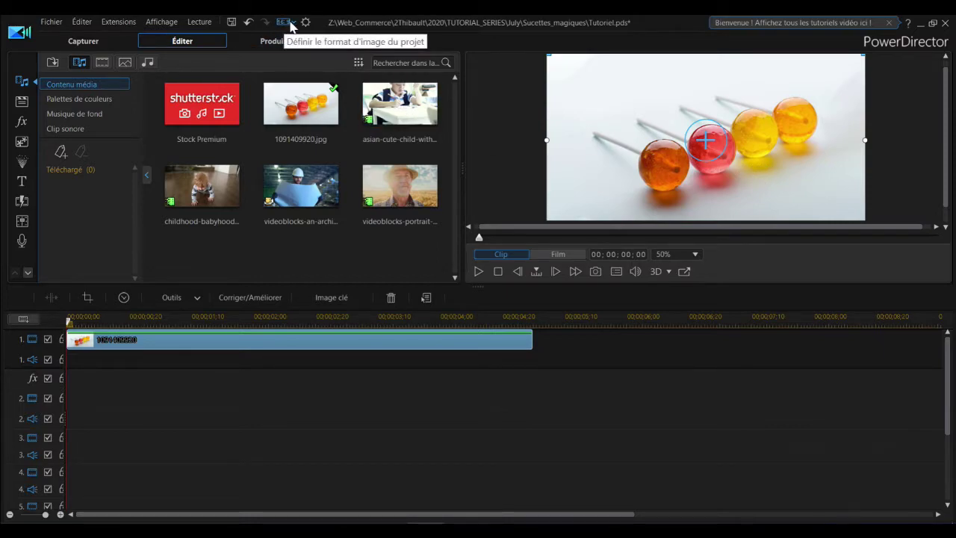
left_click(291, 25)
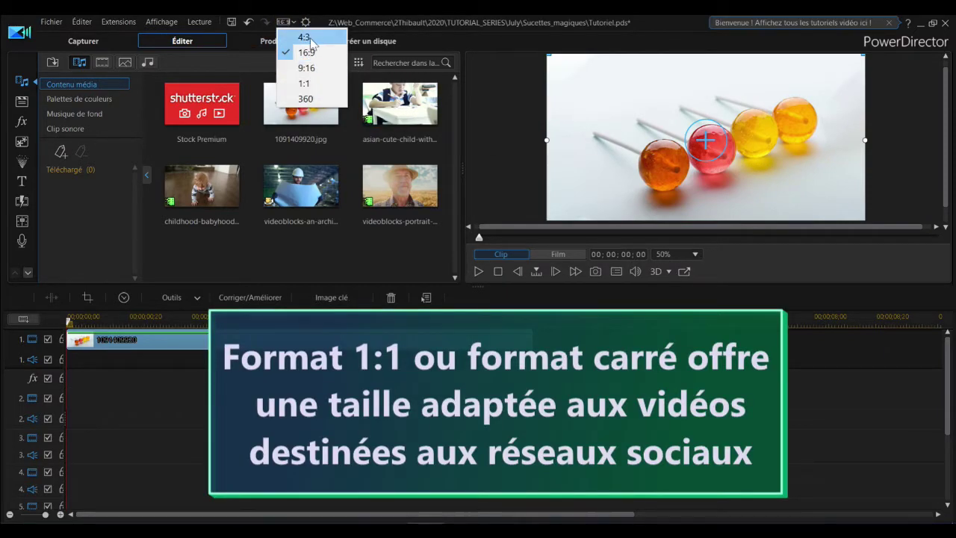
left_click(304, 84)
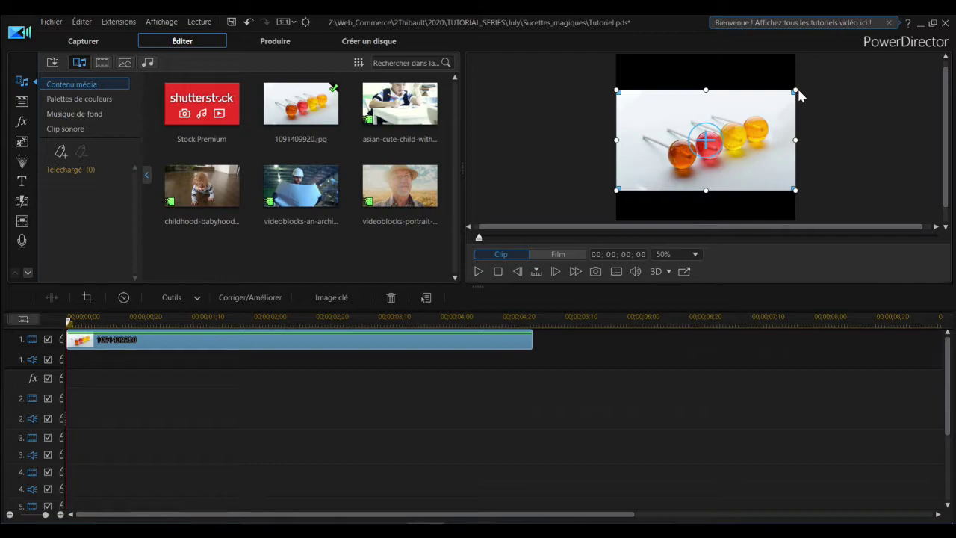
- Enlarge the lollipop photo to fill the square frame and position it so all four lollipops are in view
left_click_drag(794, 90, 828, 51)
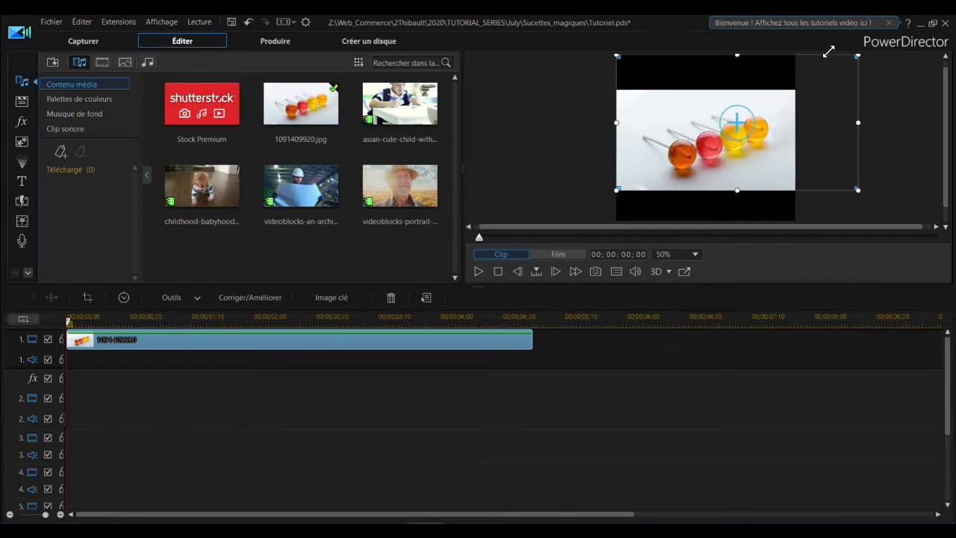
left_click_drag(614, 192, 566, 202)
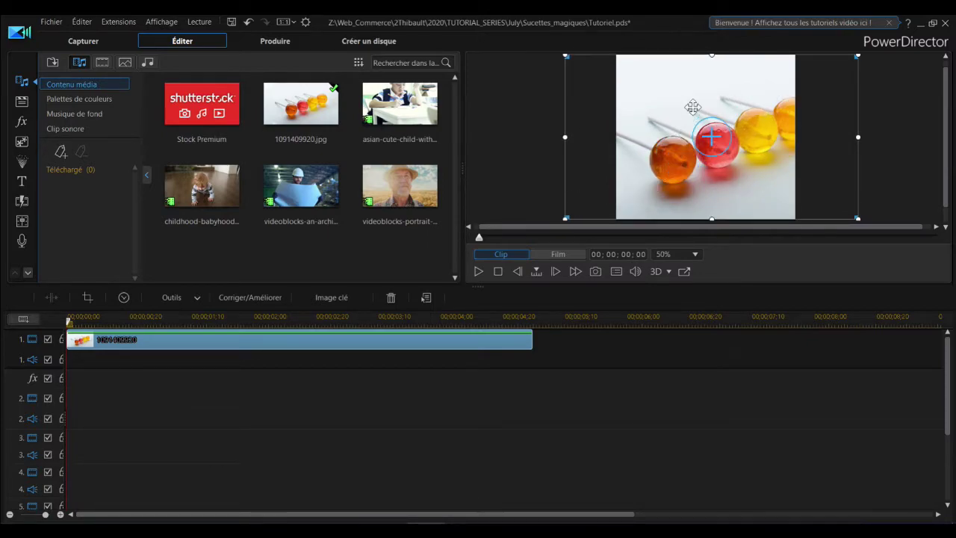
mouse_move(706, 81)
left_mouse_down()
mouse_move(690, 83)
mouse_move(700, 86)
left_mouse_up()
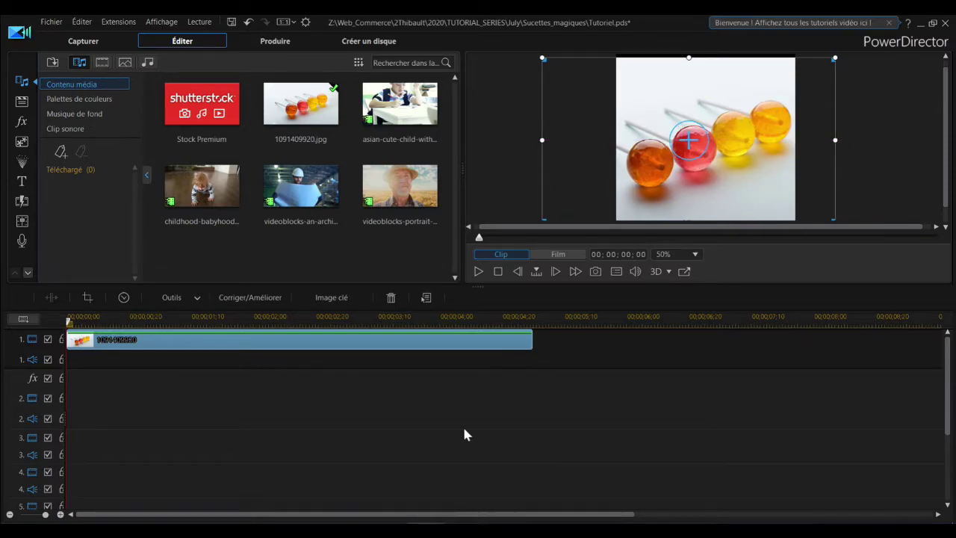
left_click(315, 404)
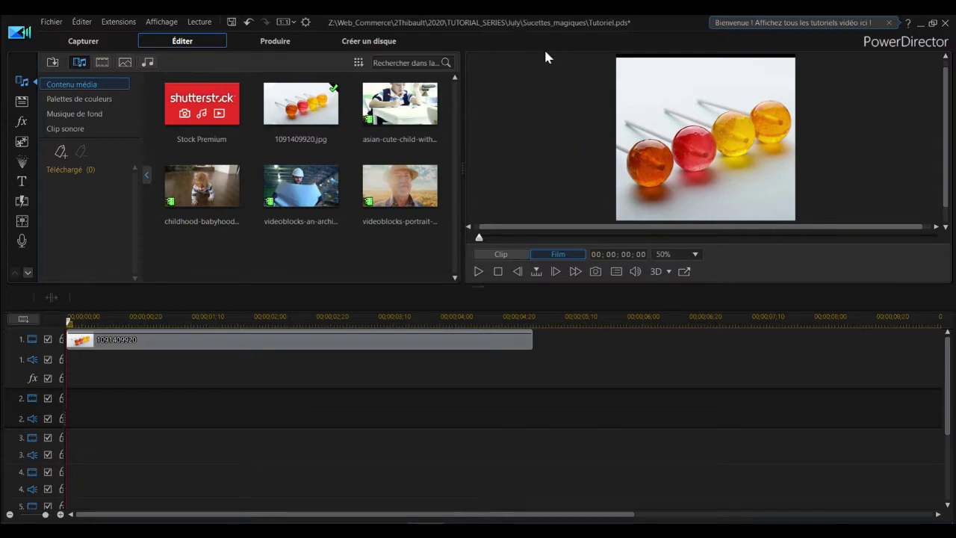
- Place the crawling baby clip at the start of video track 2 and open it in the Concepteur de masque
left_click(200, 166)
left_click_drag(210, 180, 62, 413)
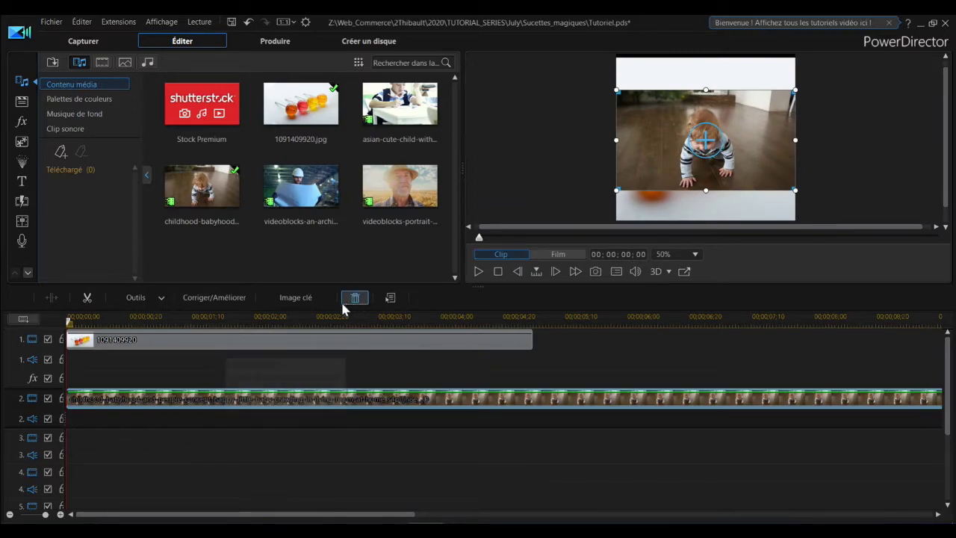
left_click(130, 399)
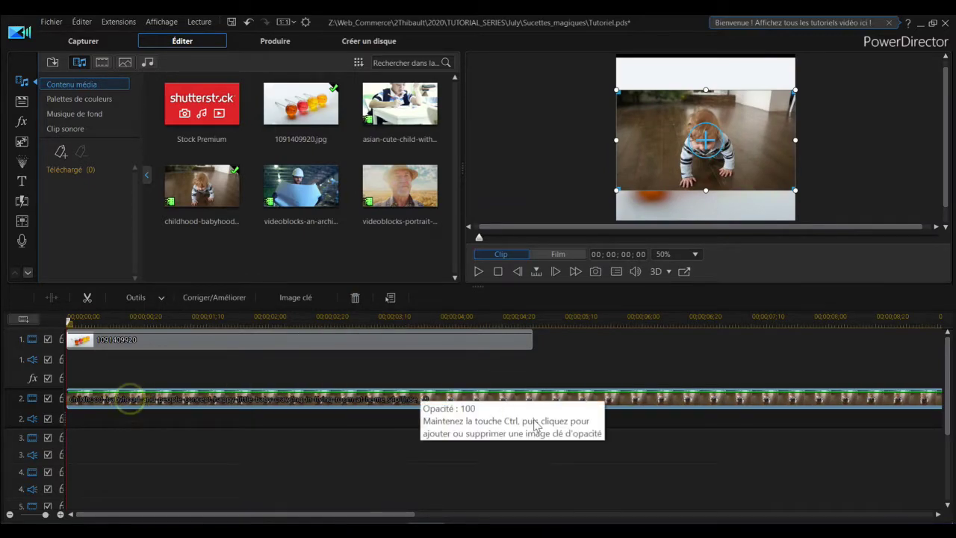
left_click(161, 299)
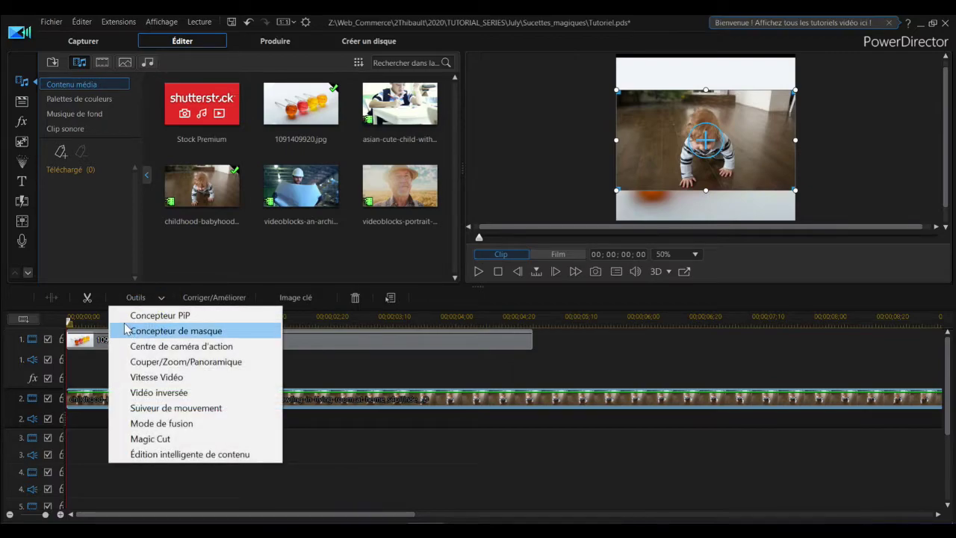
left_click(149, 334)
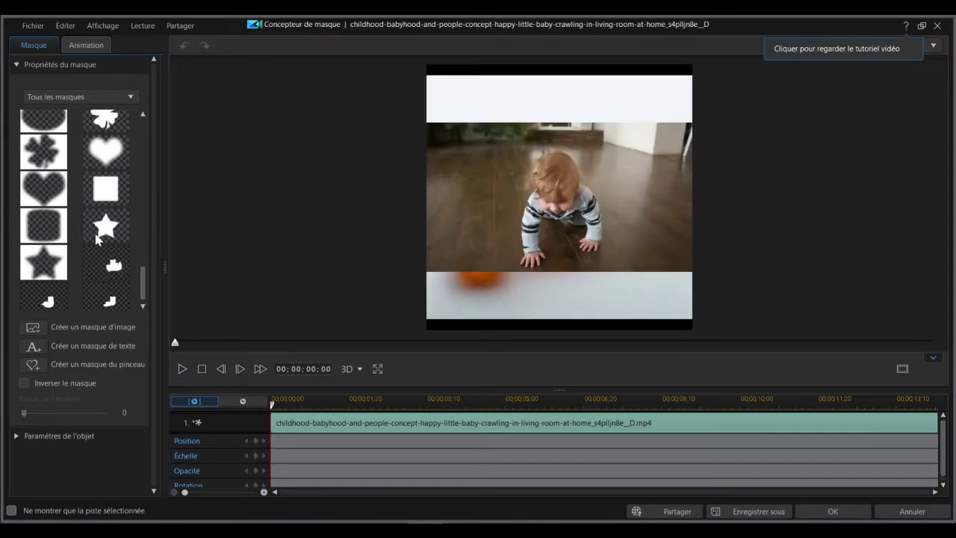
- Mask the baby clip with the solid circle shape and set its Rayon de l'auréole to 10
scroll(71, 180, "up", 15)
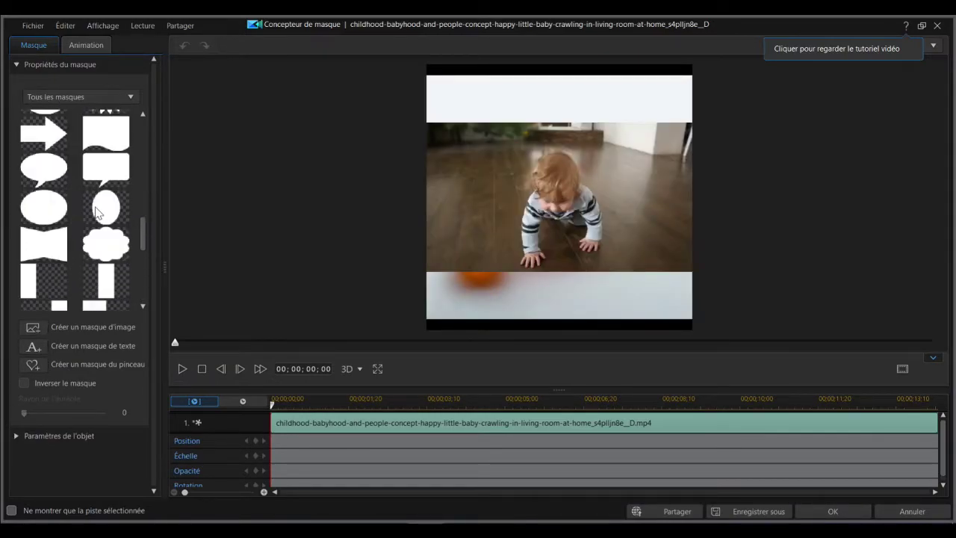
scroll(100, 218, "up", 3)
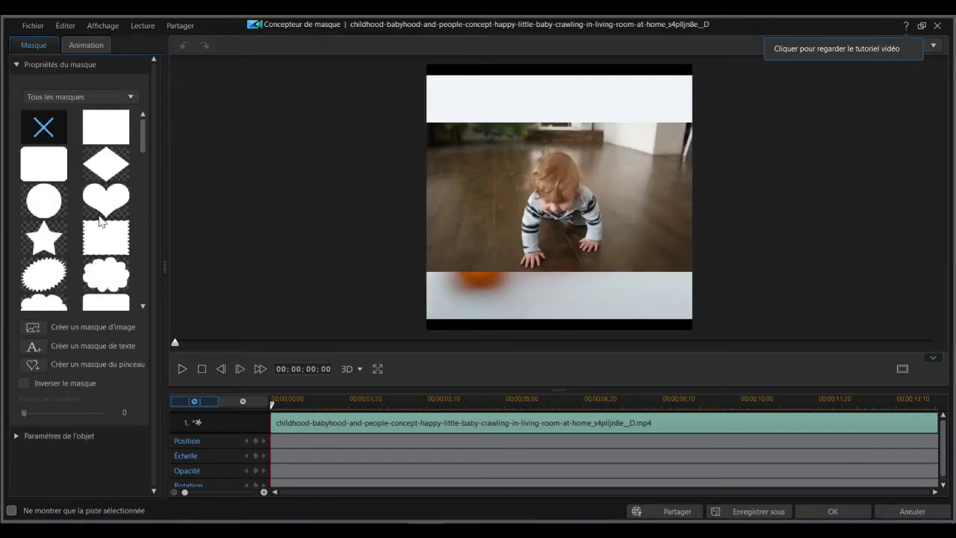
left_click(50, 203)
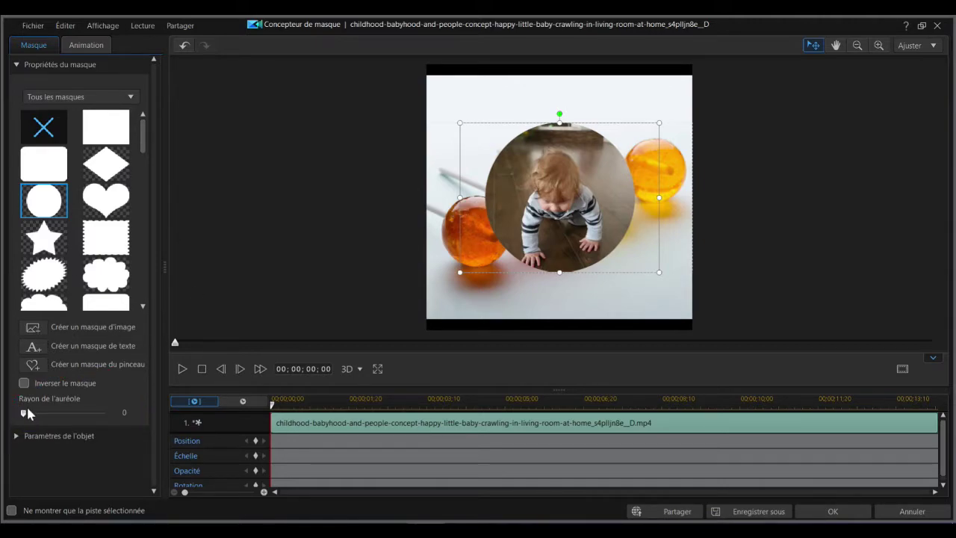
left_click_drag(26, 414, 109, 415)
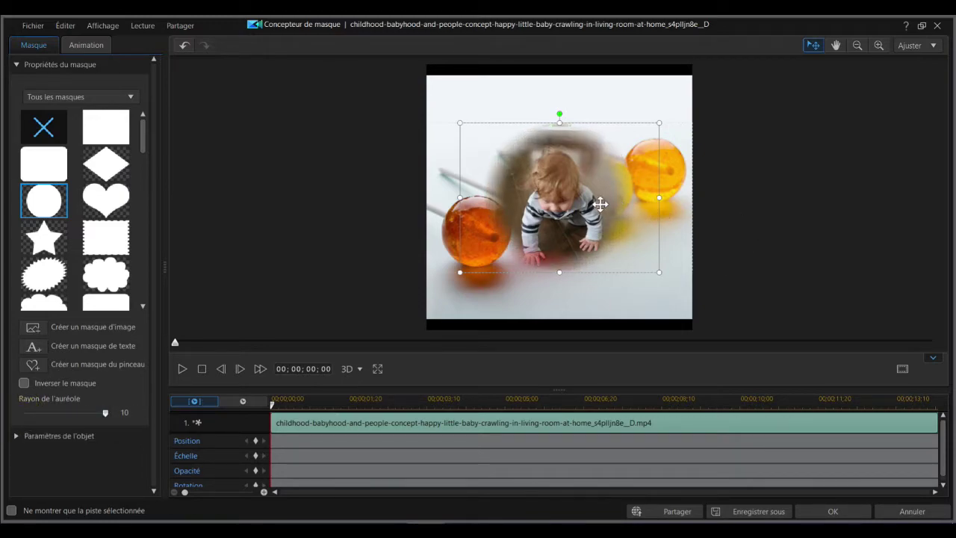
left_click(822, 513)
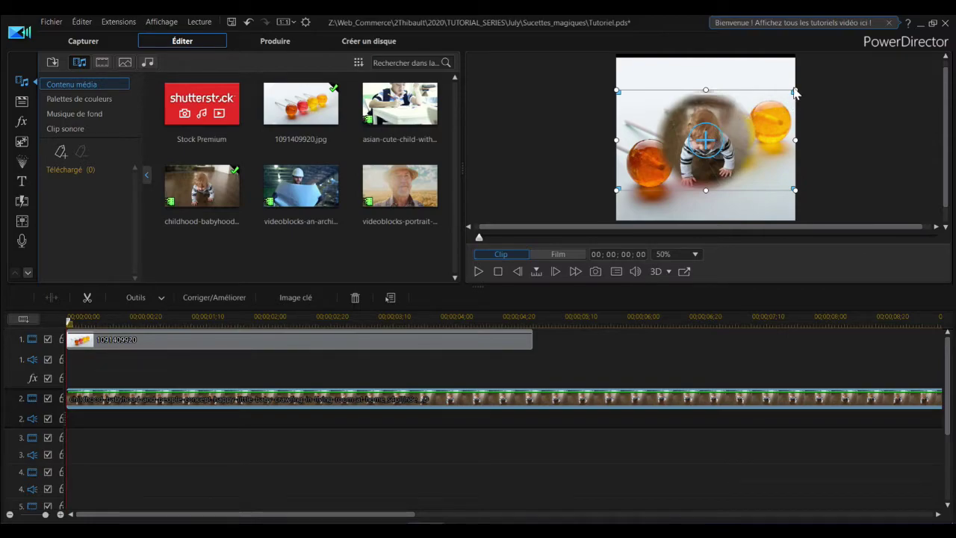
- Shrink the masked baby clip onto the front dark orange lollipop and set its blending mode to Superposition
left_click_drag(793, 90, 657, 161)
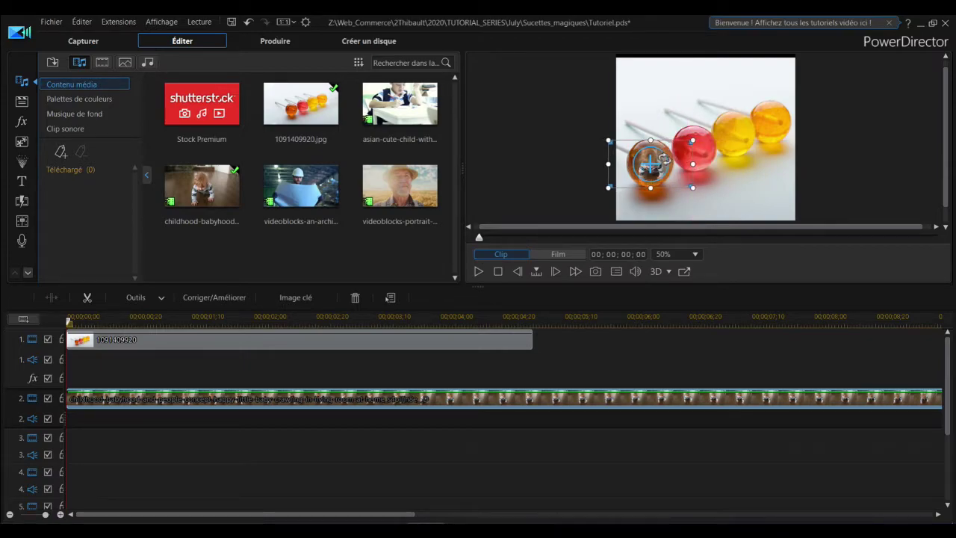
left_click_drag(692, 140, 666, 140)
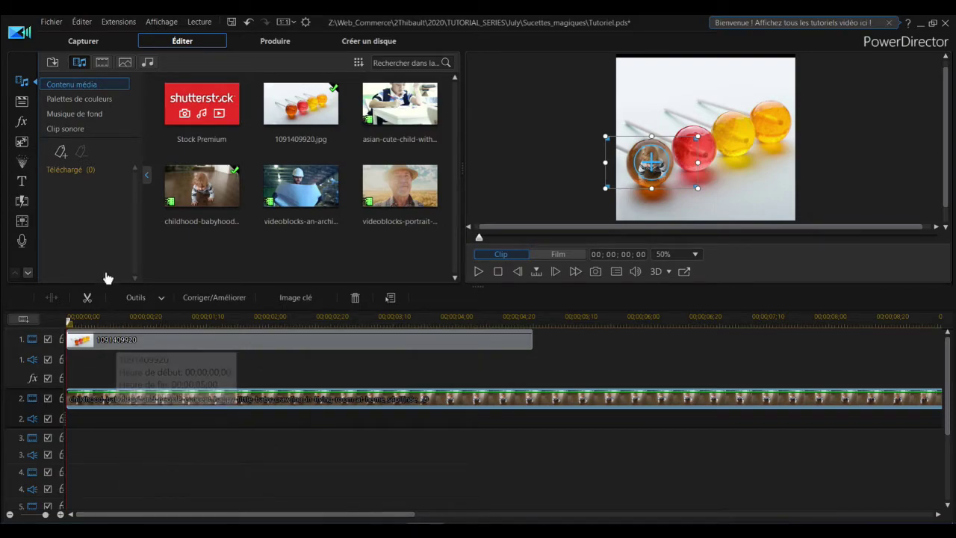
left_click(140, 298)
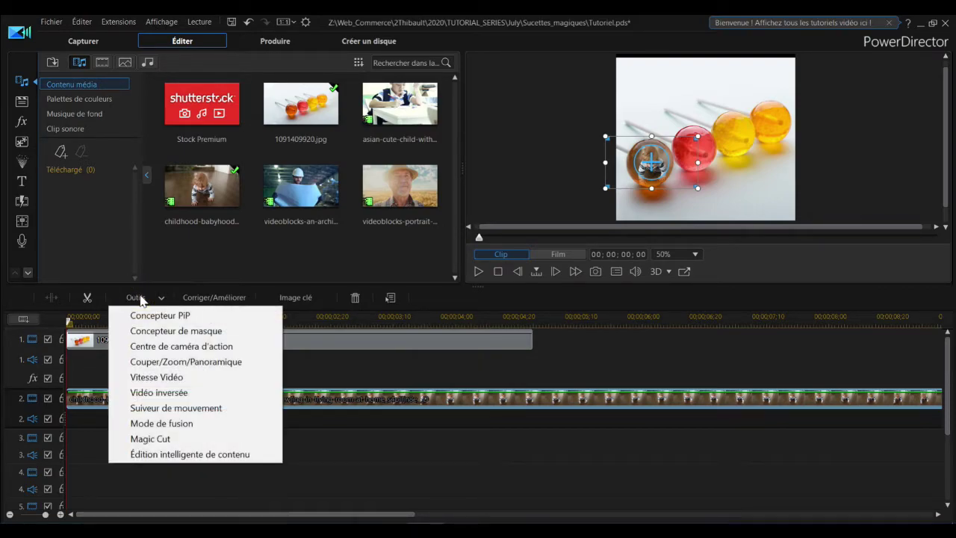
left_click(164, 424)
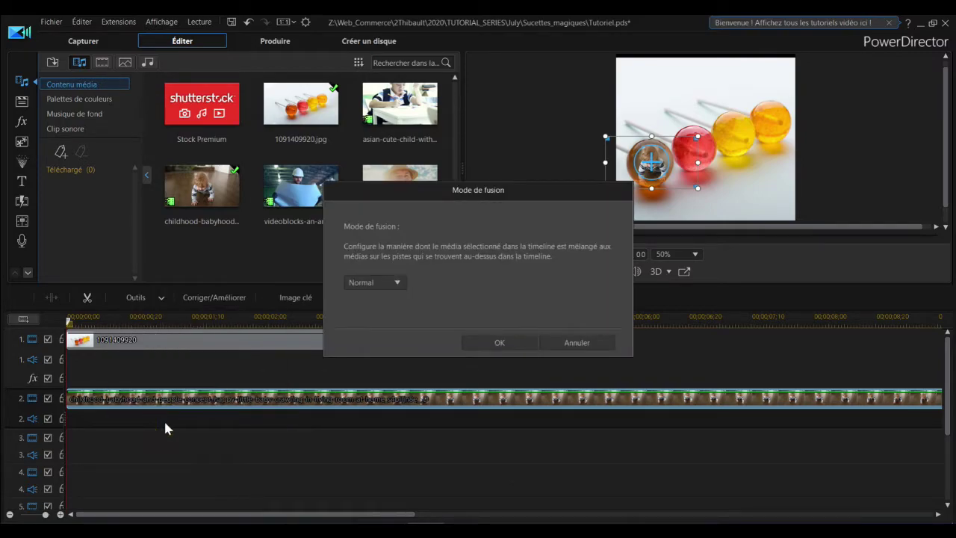
left_click(397, 282)
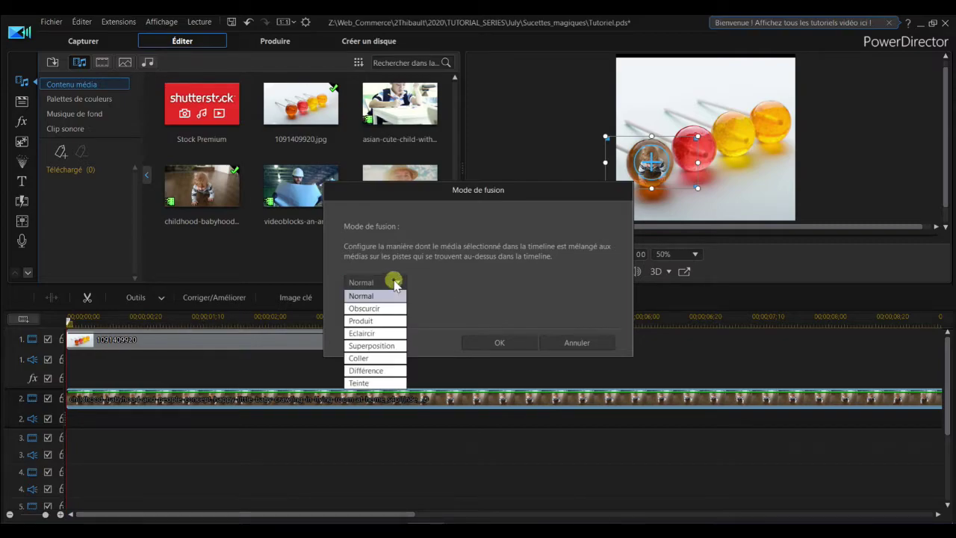
left_click(378, 346)
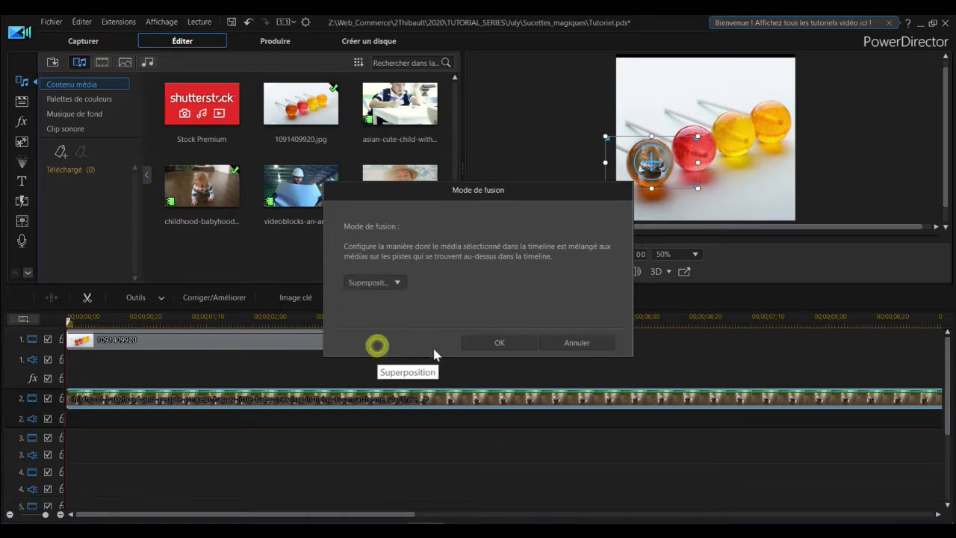
left_click(493, 336)
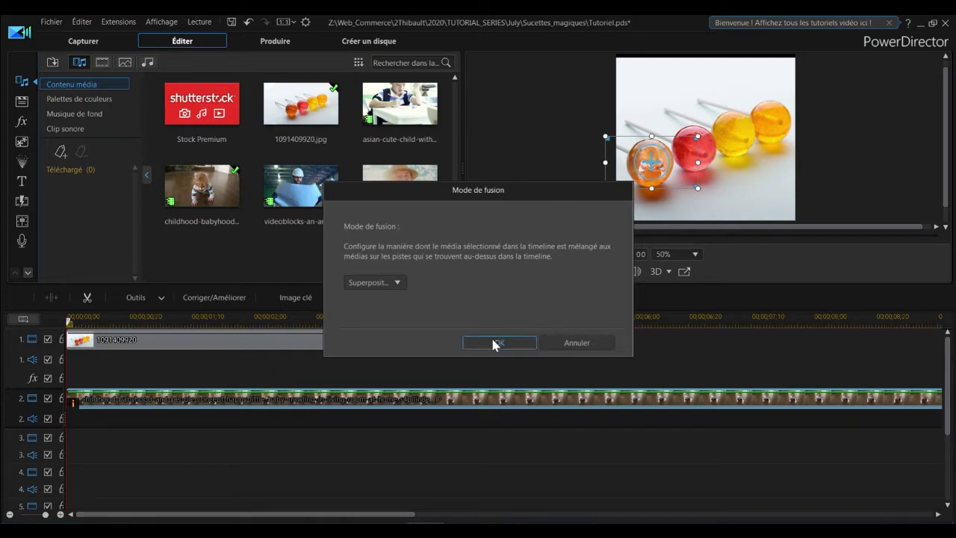
left_click(493, 342)
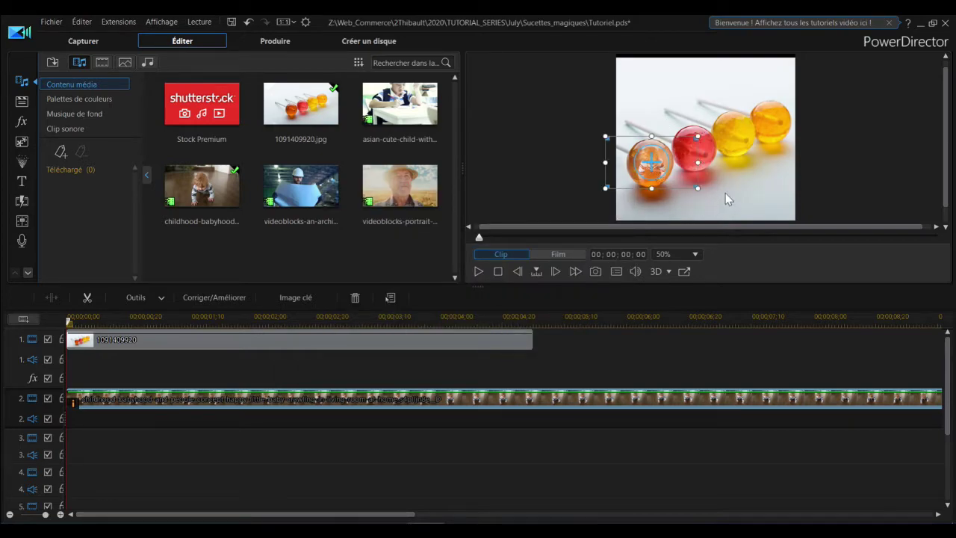
left_click(725, 192)
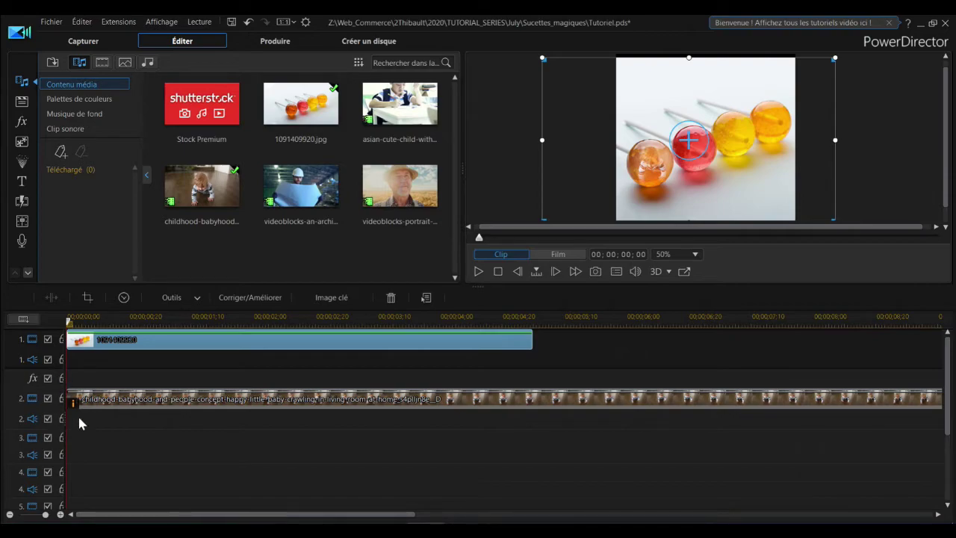
- Enable Préréglages de Couleurs et CLUT in the correction and enhancement settings of the baby clip
left_click(107, 396)
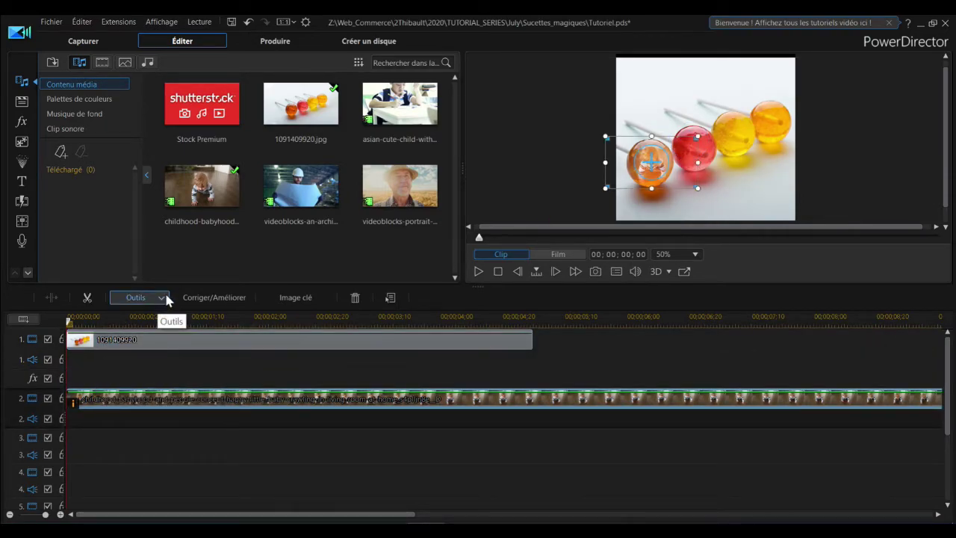
left_click(217, 297)
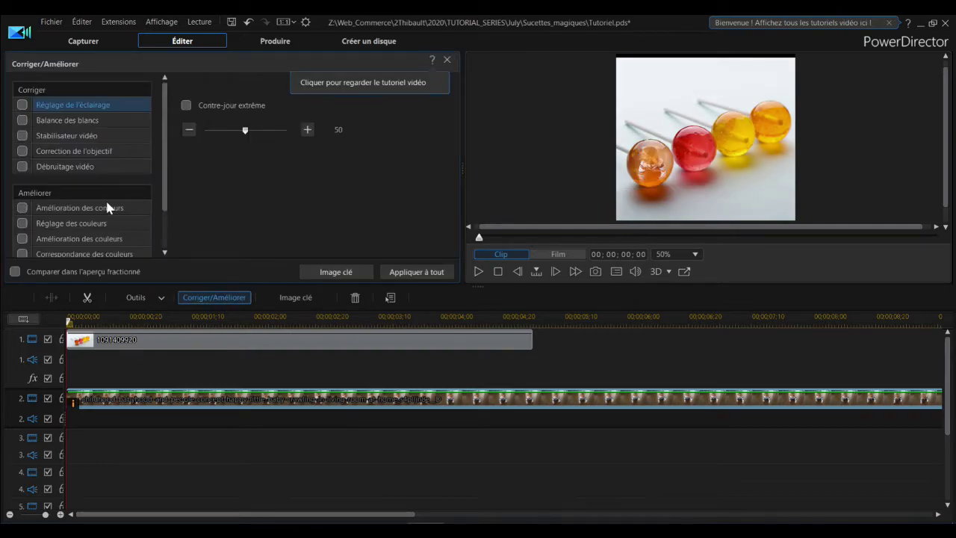
left_click_drag(163, 199, 163, 237)
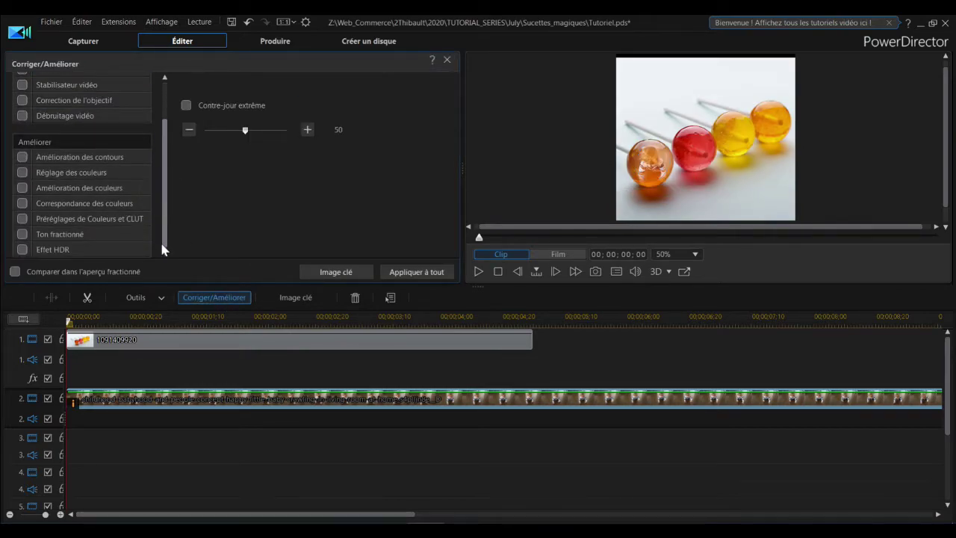
left_click(23, 219)
- Try the Blanc neigeux and Bleu Glacial color presets on the baby clip
scroll(336, 176, "up", 1)
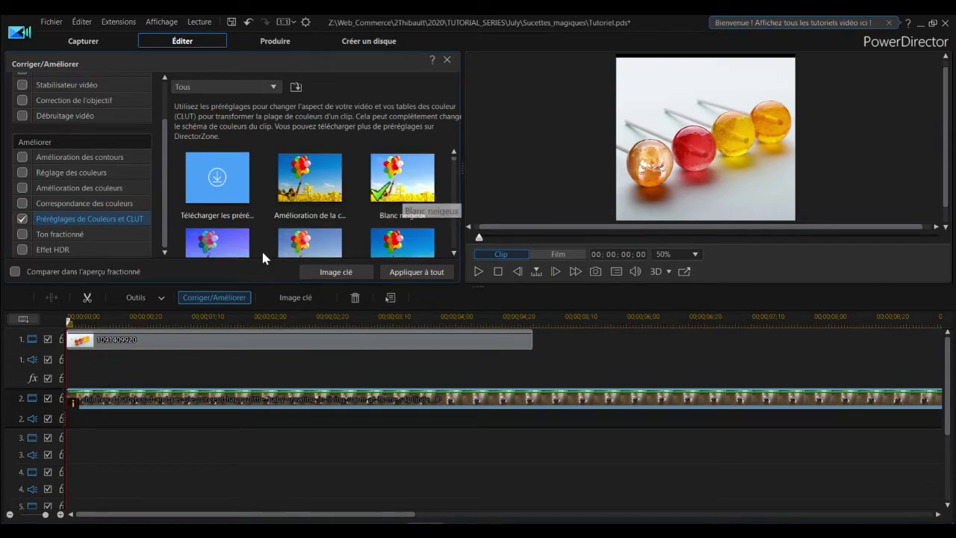
scroll(258, 243, "down", 1)
left_click(232, 220)
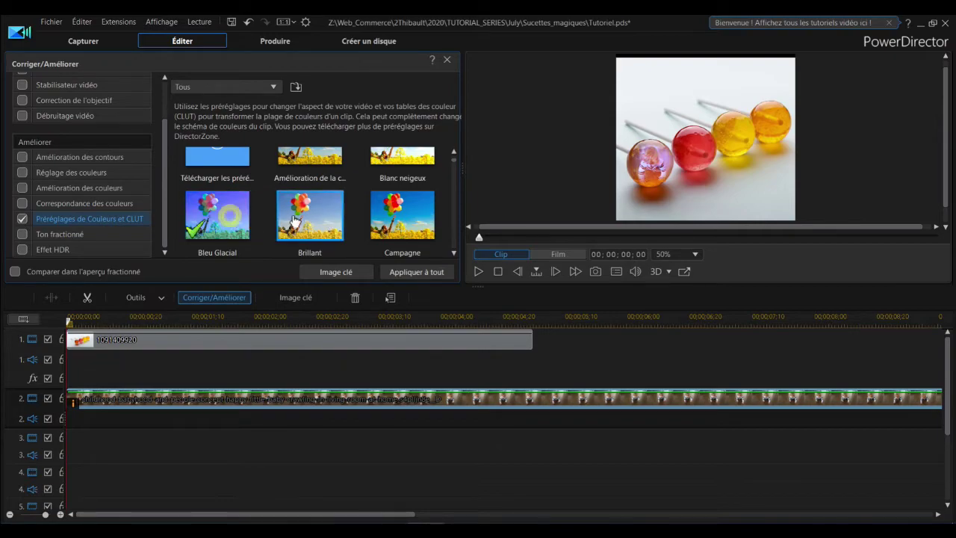
- Apply the Brillant color preset to the baby clip and close the correction settings
scroll(310, 206, "down", 1)
scroll(324, 217, "down", 2)
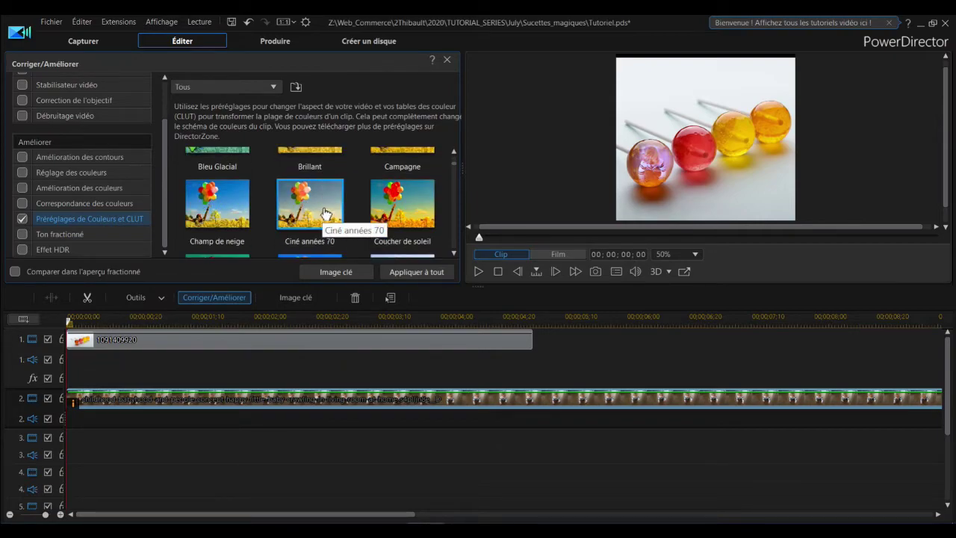
scroll(325, 206, "down", 5)
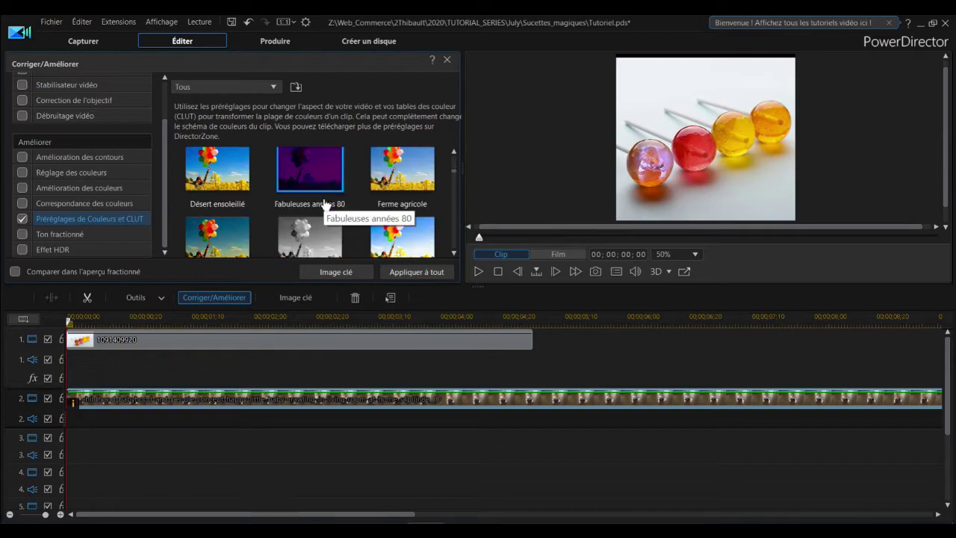
scroll(373, 203, "up", 3)
scroll(385, 203, "up", 2)
scroll(351, 213, "up", 1)
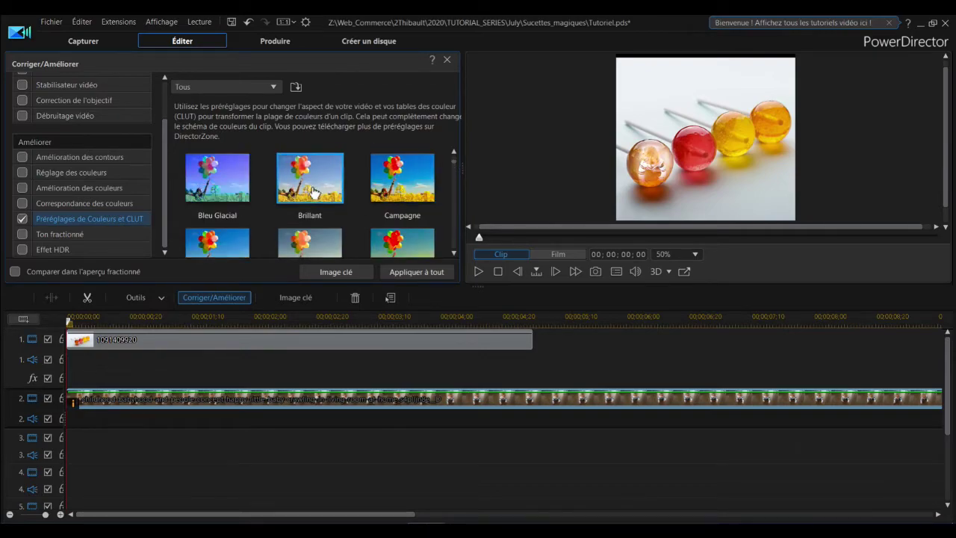
left_click(310, 187)
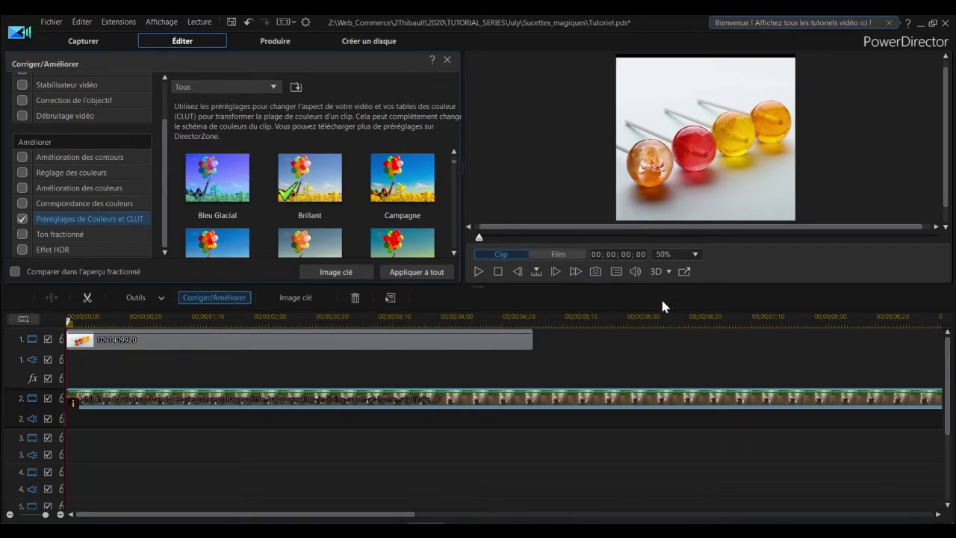
left_click(445, 60)
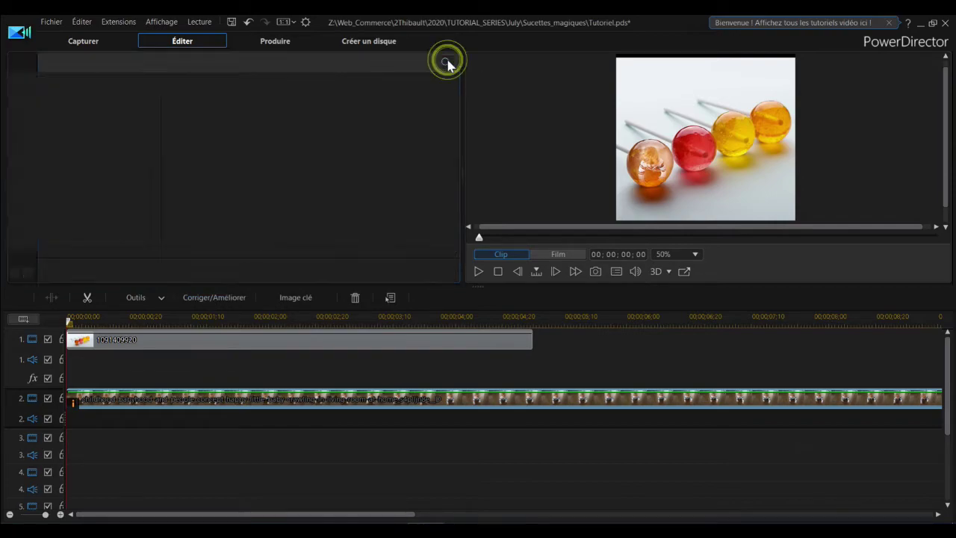
- Set the blending mode of the senior man's portrait clip on video track 5, over the rearmost lollipop, to Superposition
left_click(735, 194)
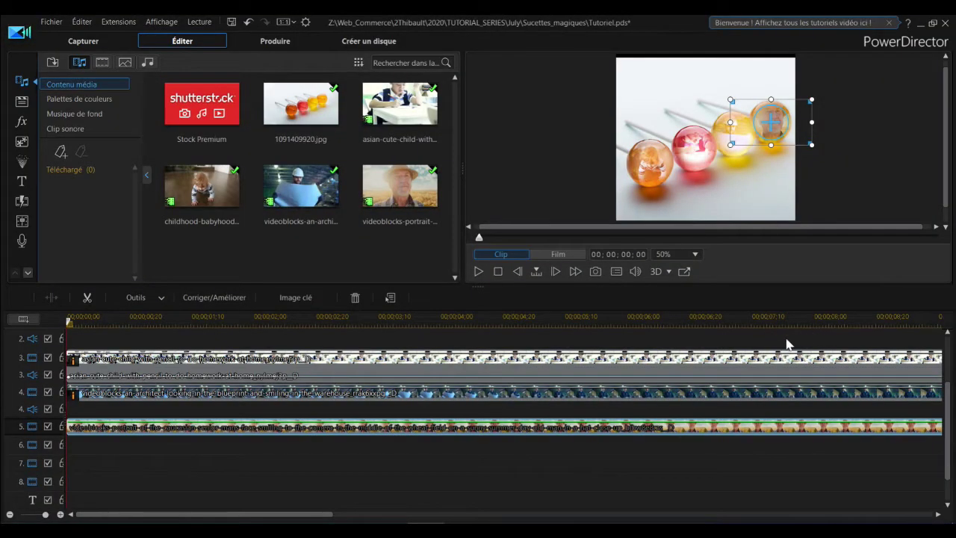
scroll(638, 493, "up", 3)
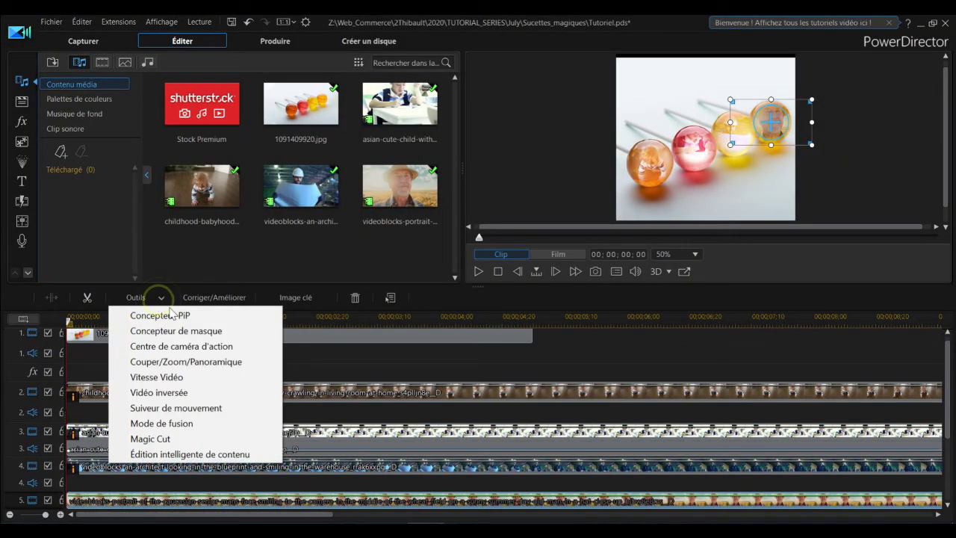
left_click(204, 424)
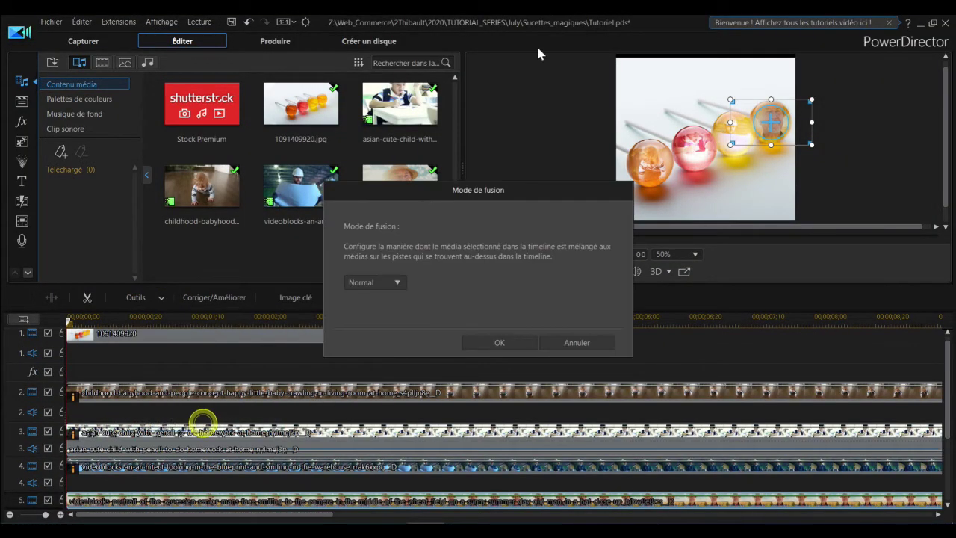
left_click(397, 283)
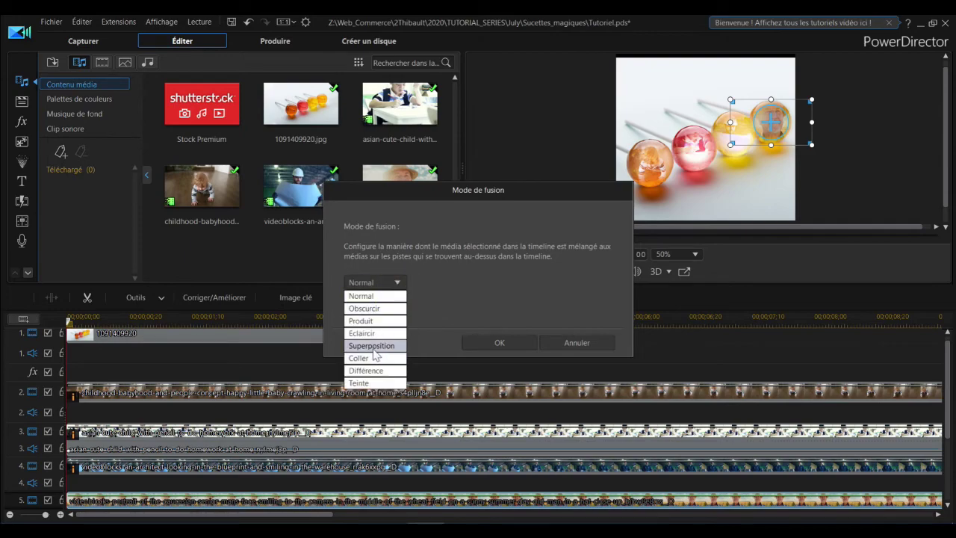
left_click(372, 346)
left_click(500, 342)
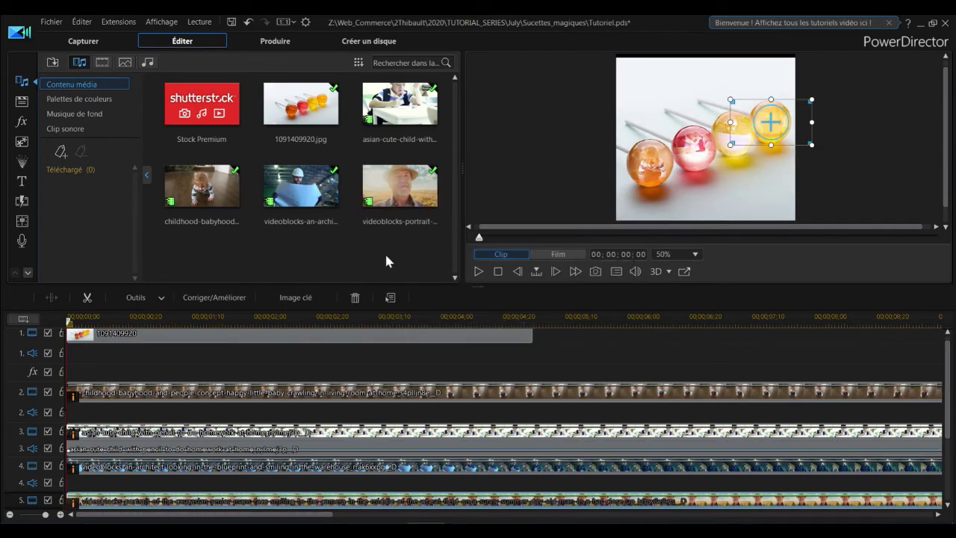
- Choose the Brillant color preset for the senior man's portrait clip, apply it to all, and close the correction settings
left_click(239, 297)
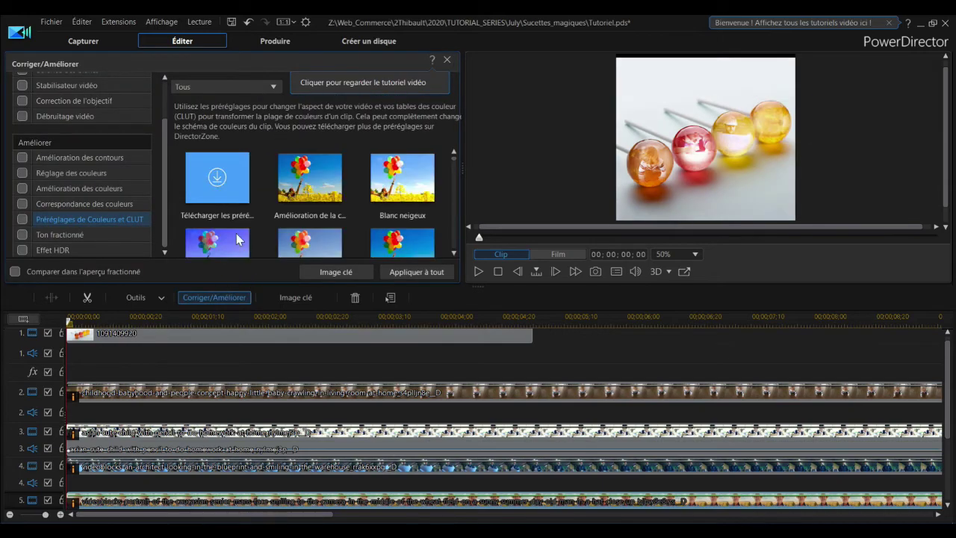
scroll(337, 173, "down", 1)
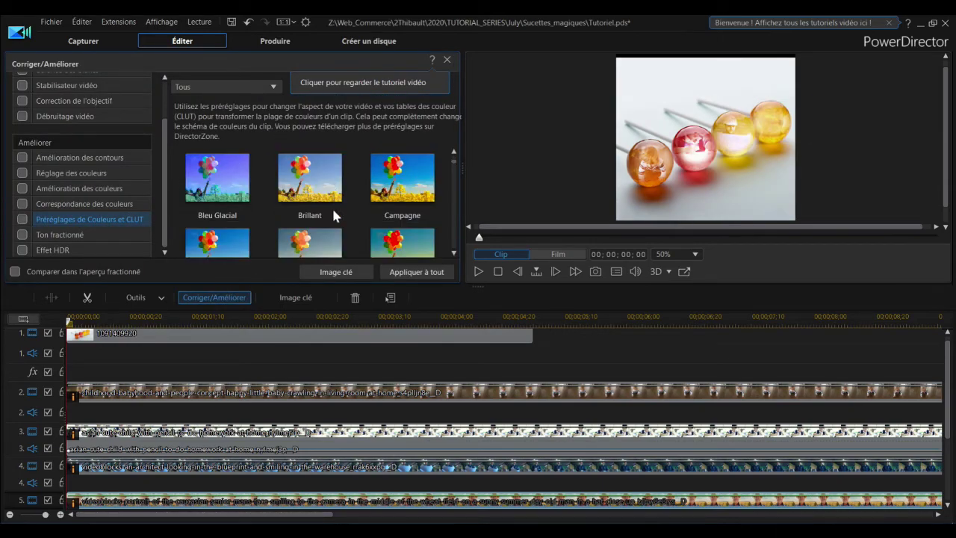
left_click(415, 273)
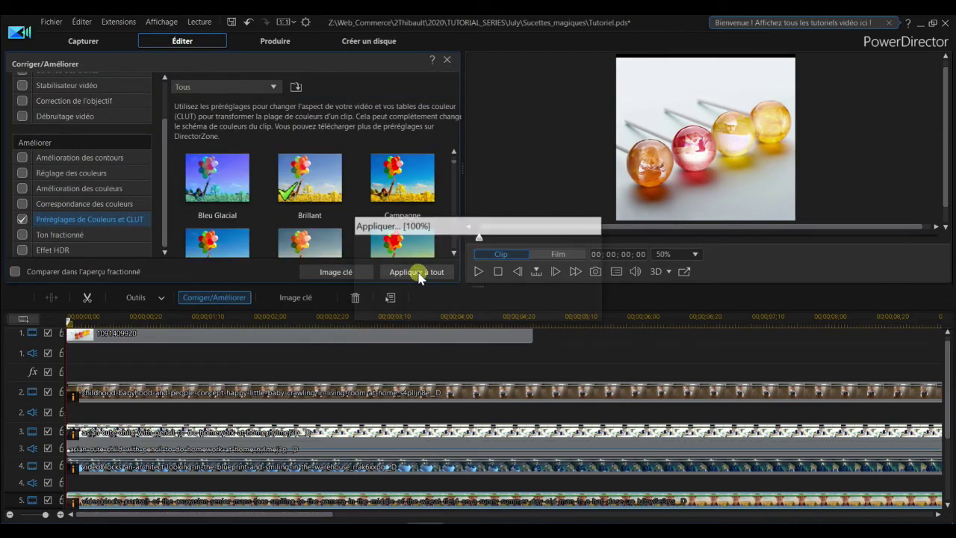
left_click(447, 59)
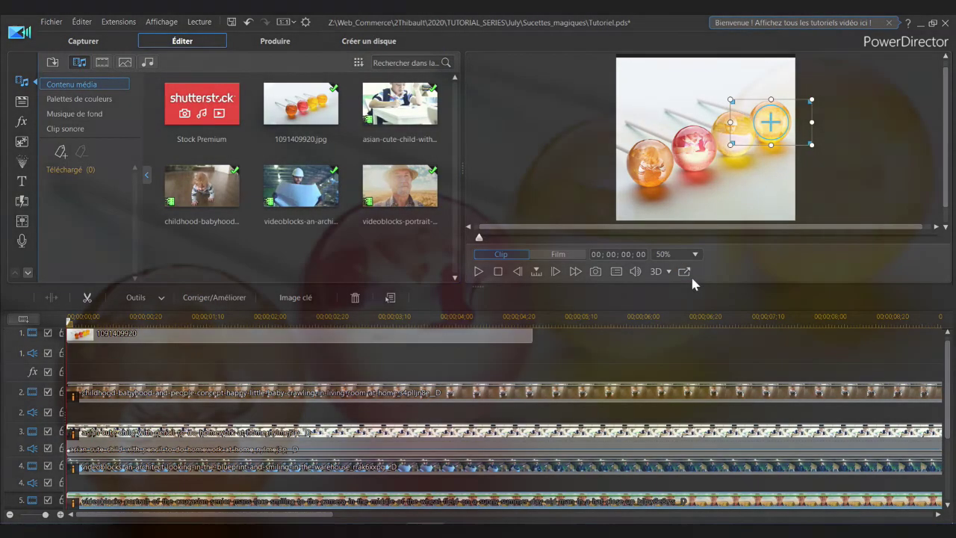